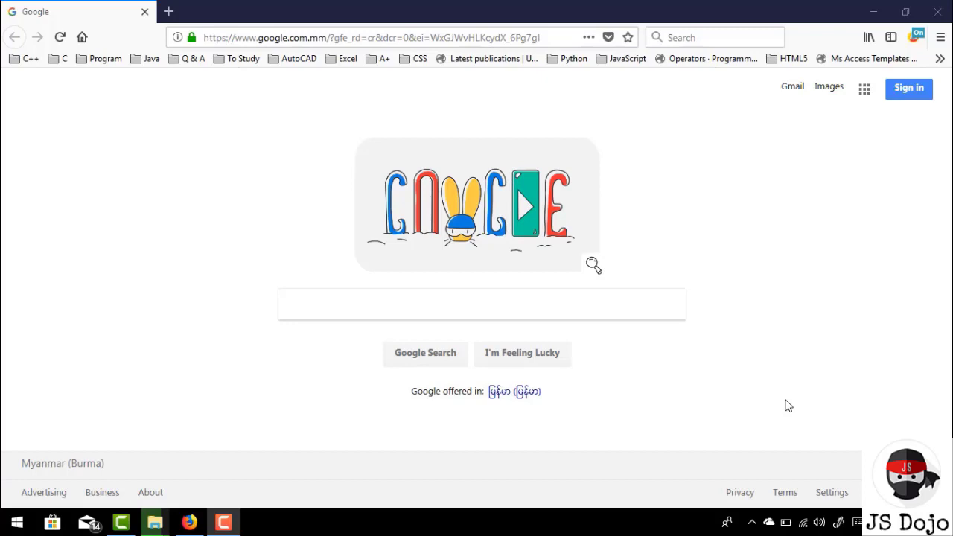
- Enter the Google query 'visaual studio code', correcting several typos along the way
click(470, 307)
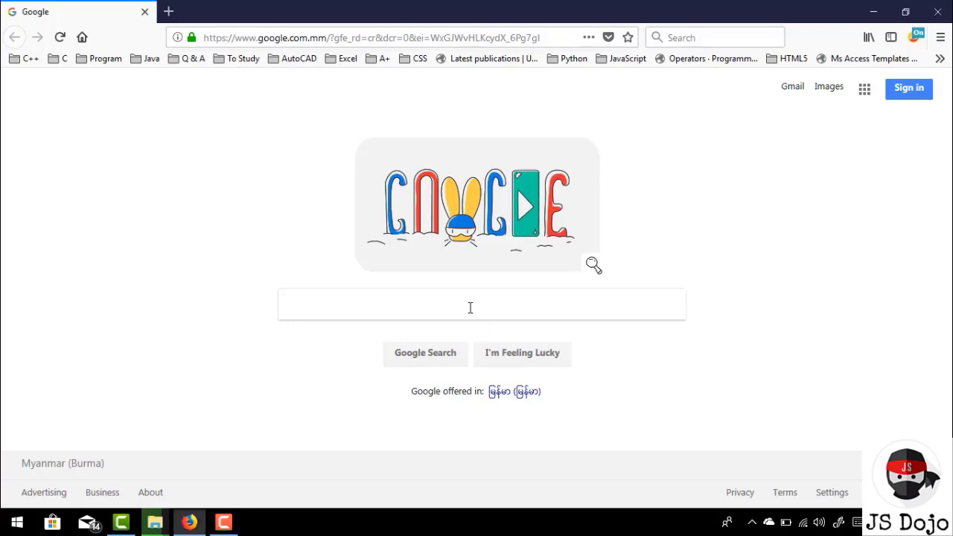
text(vis)
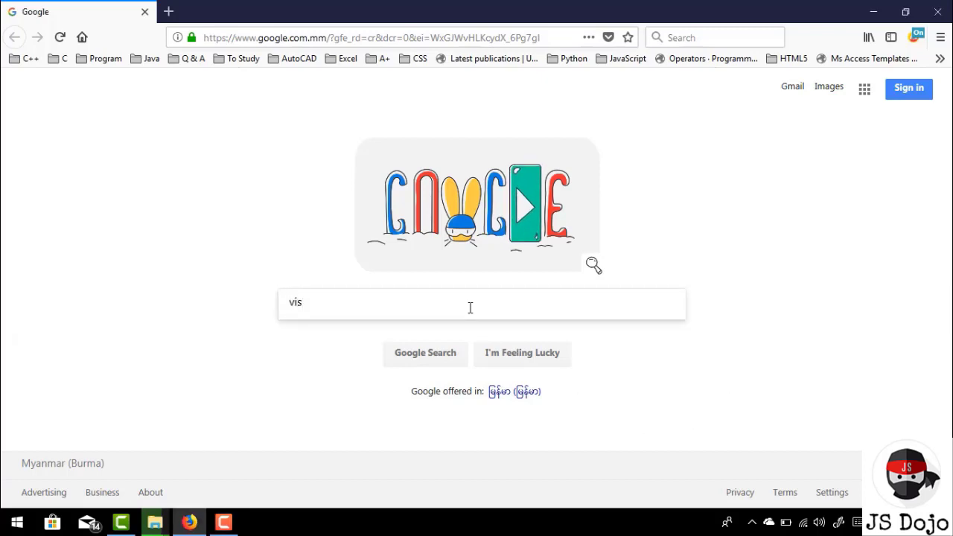
text(usa)
key(BackSpace)
key(BackSpace)
text(al)
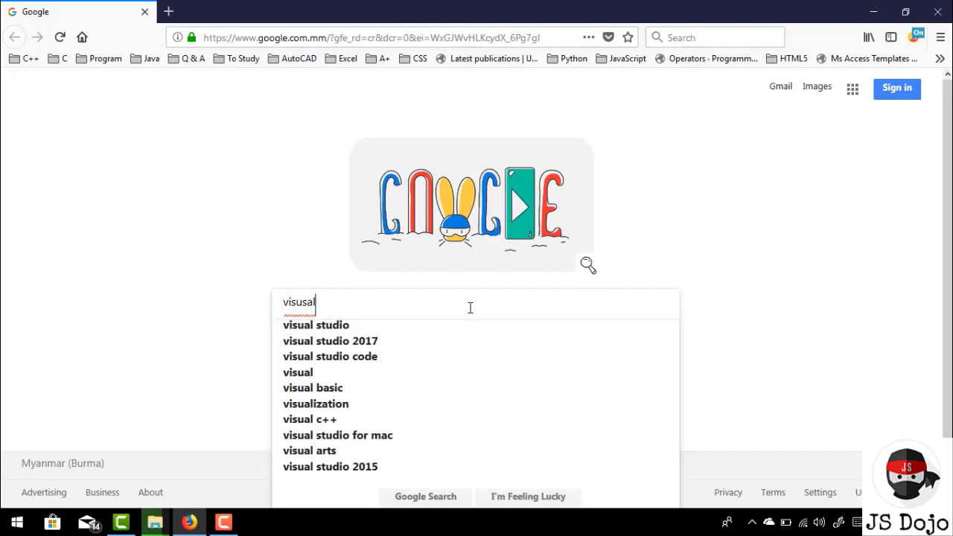
key(BackSpace)
key(BackSpace)
key(BackSpace)
key(BackSpace)
text(a)
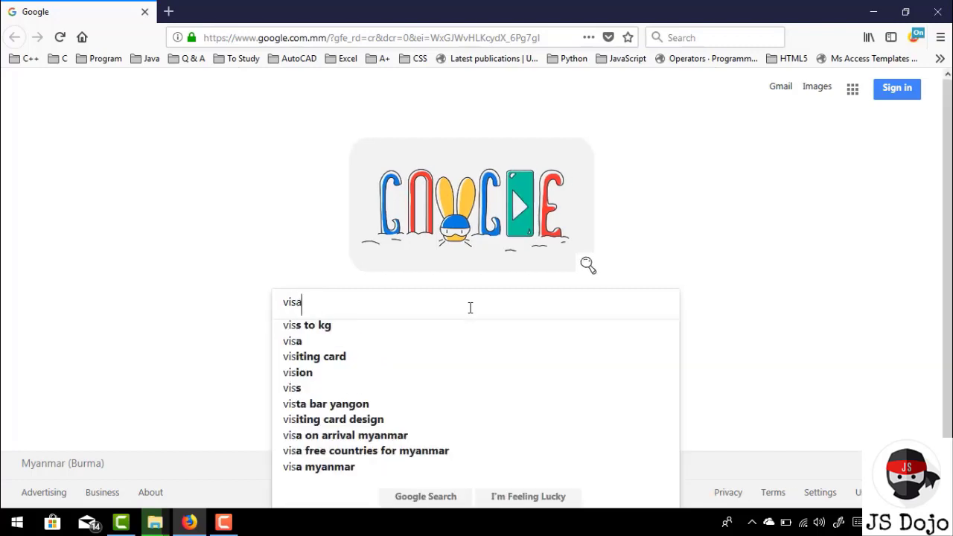
text(uls)
key(BackSpace)
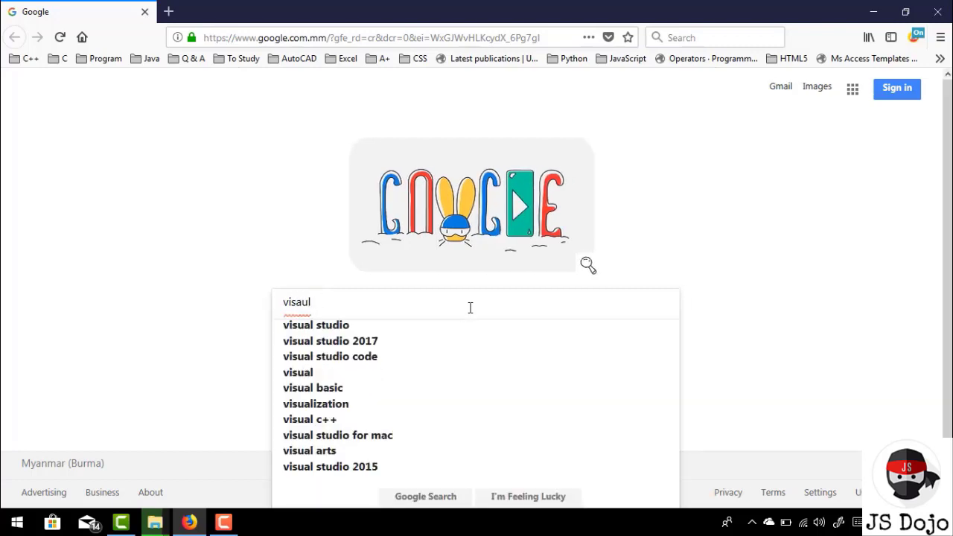
key(BackSpace)
text(al )
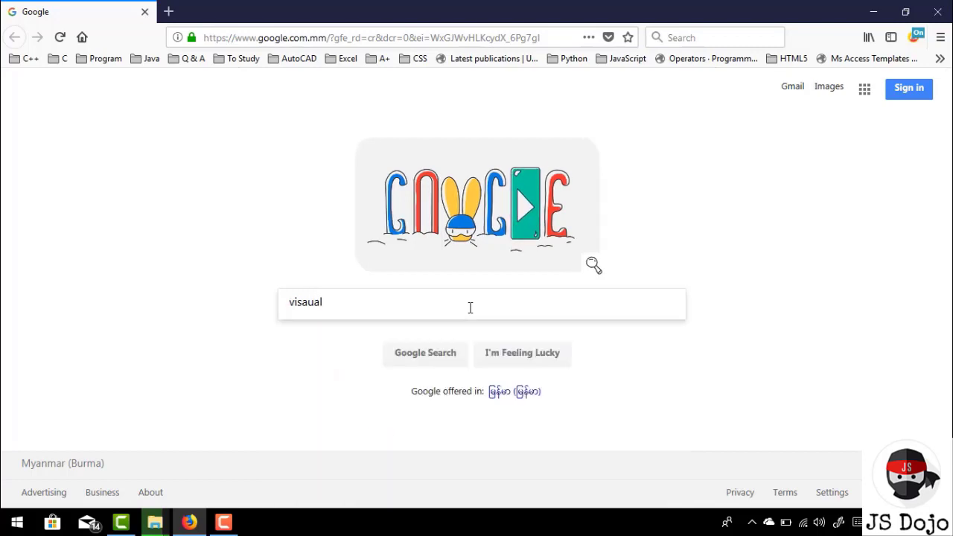
text(studi)
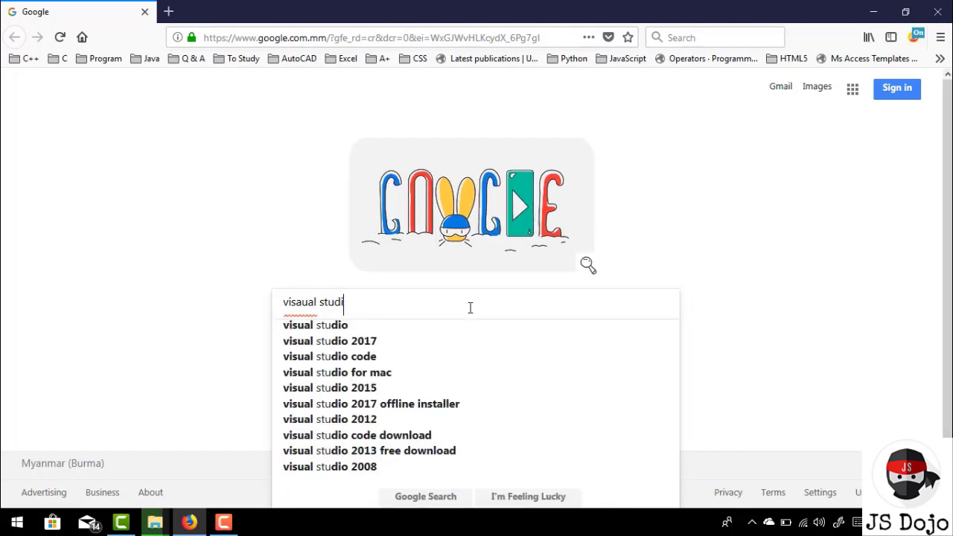
text(ocod)
key(BackSpace)
key(BackSpace)
key(BackSpace)
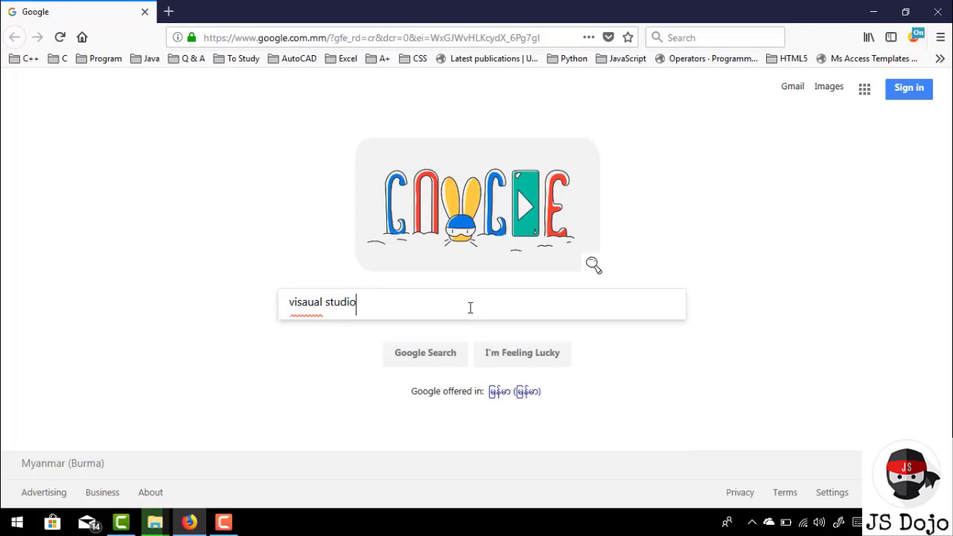
text( code)
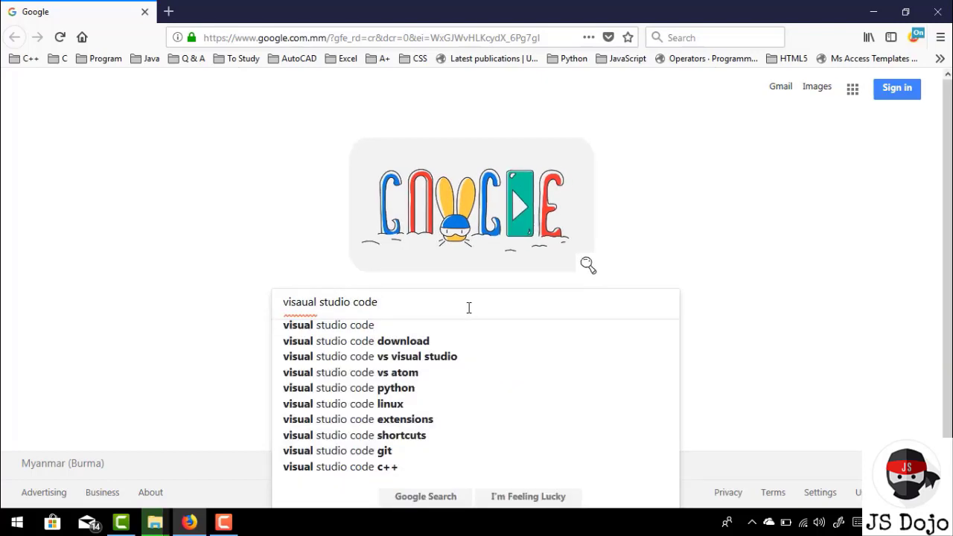
- Search 'visual studio code download' and open the official Download Visual Studio Code result
click(359, 344)
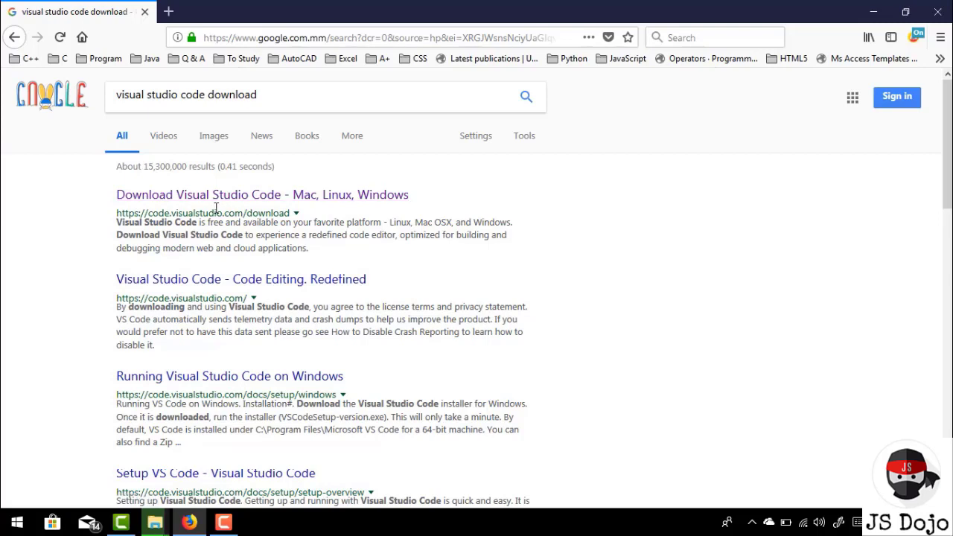
click(219, 197)
- Open the official download page to view its Windows, Linux and macOS installers
click(218, 197)
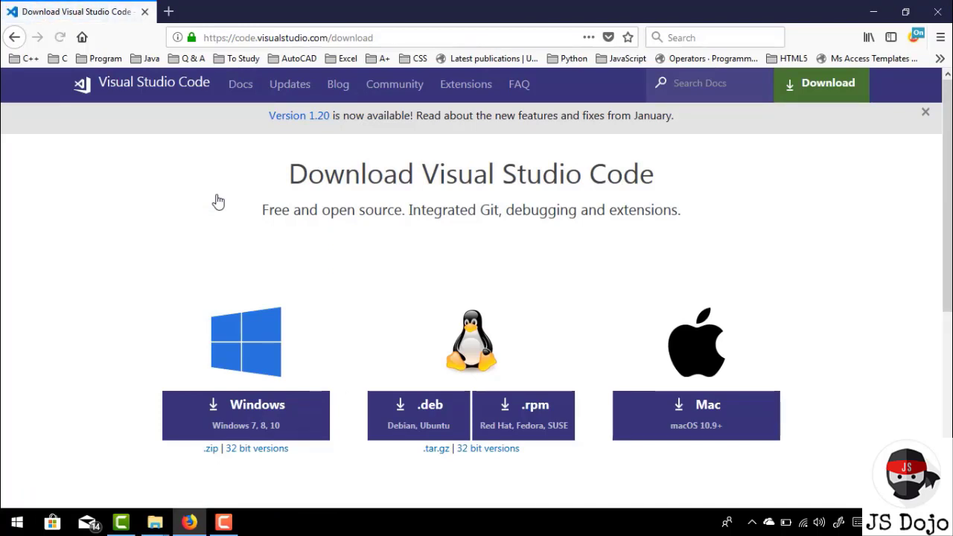
drag(946, 176, 944, 167)
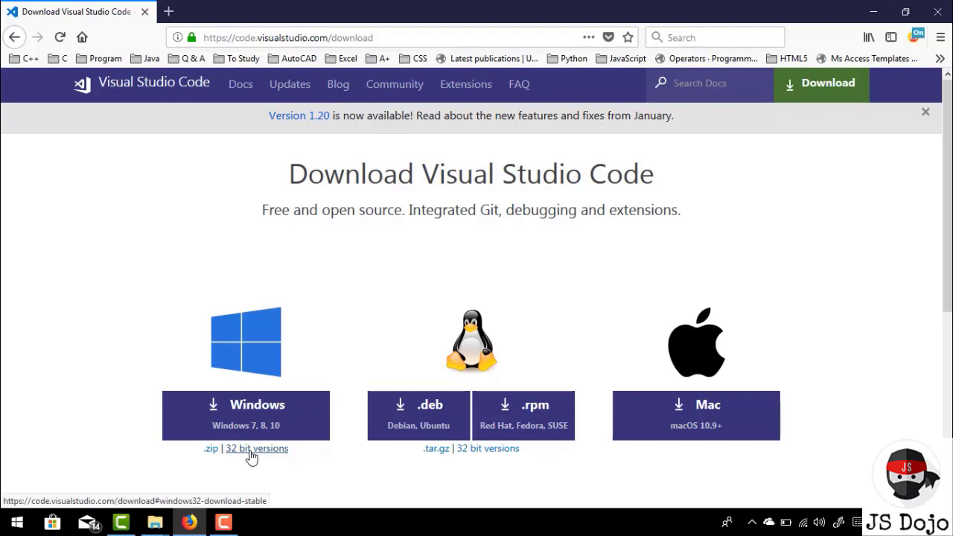
- Save the Windows .zip VSCode-win32-x64-1.20.1.zip and dismiss the download prompt
click(209, 450)
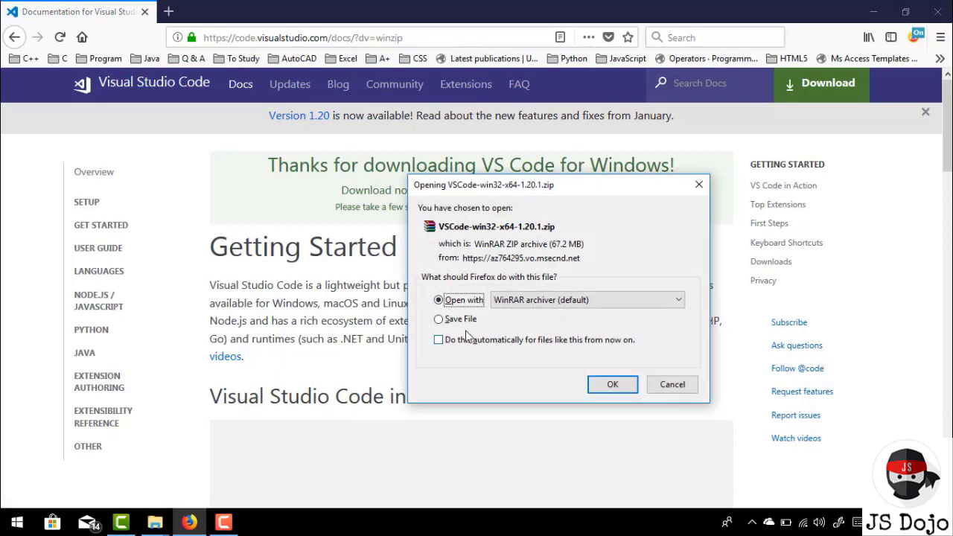
click(451, 322)
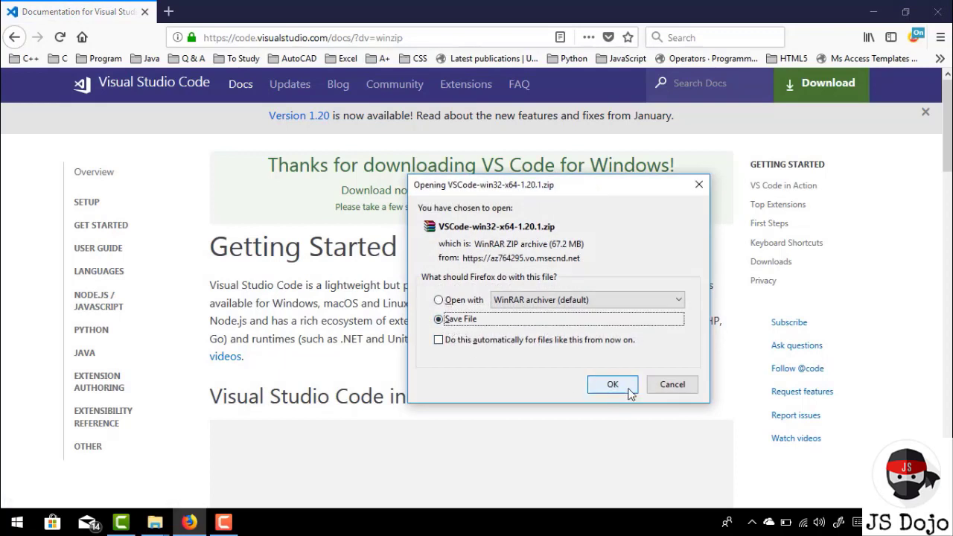
click(674, 387)
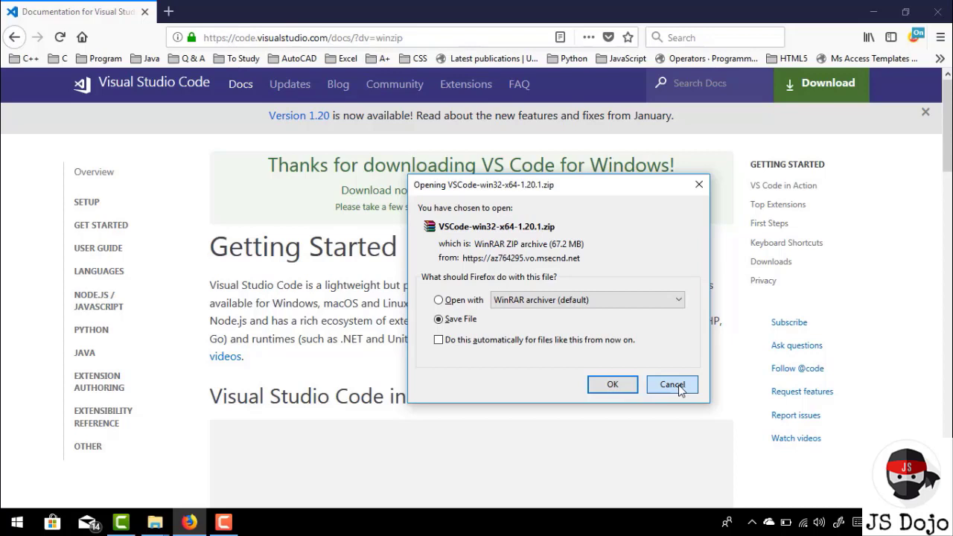
click(673, 385)
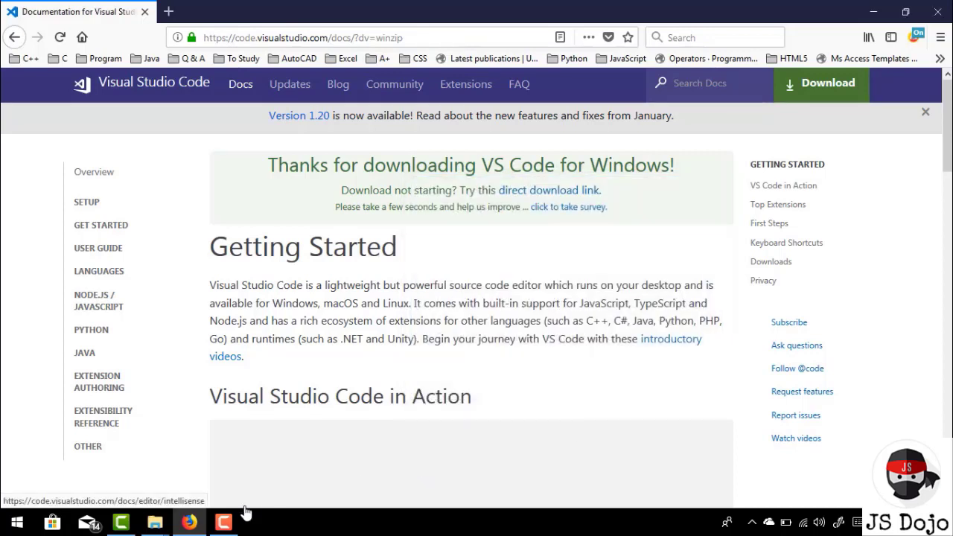
- Inspect the VSCode-win32-x64-1.14.2 zip and folder, then return to the Software folder
click(224, 521)
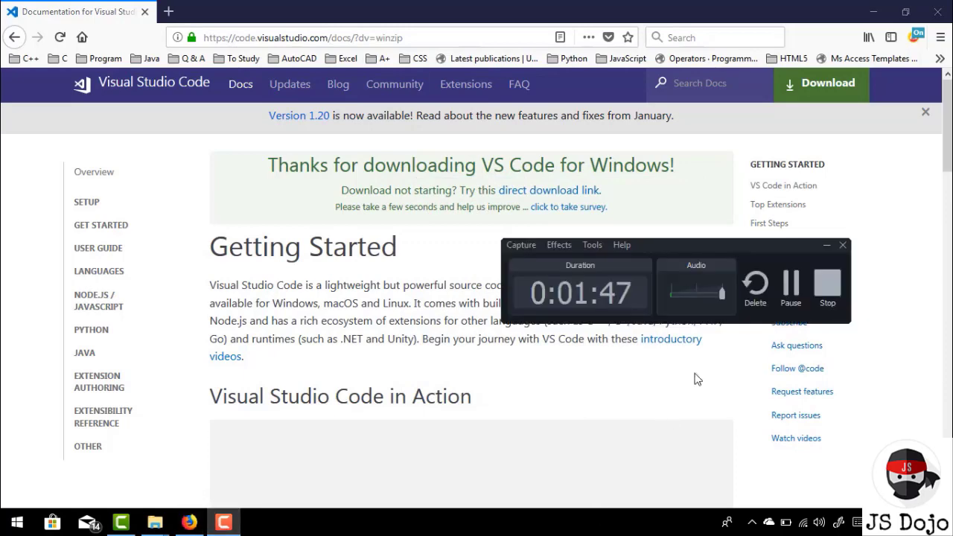
click(783, 297)
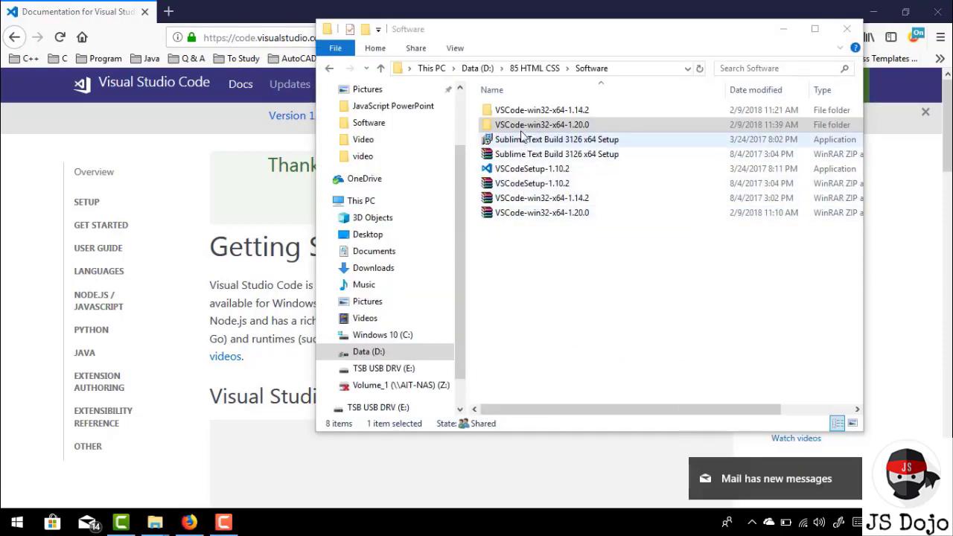
click(545, 199)
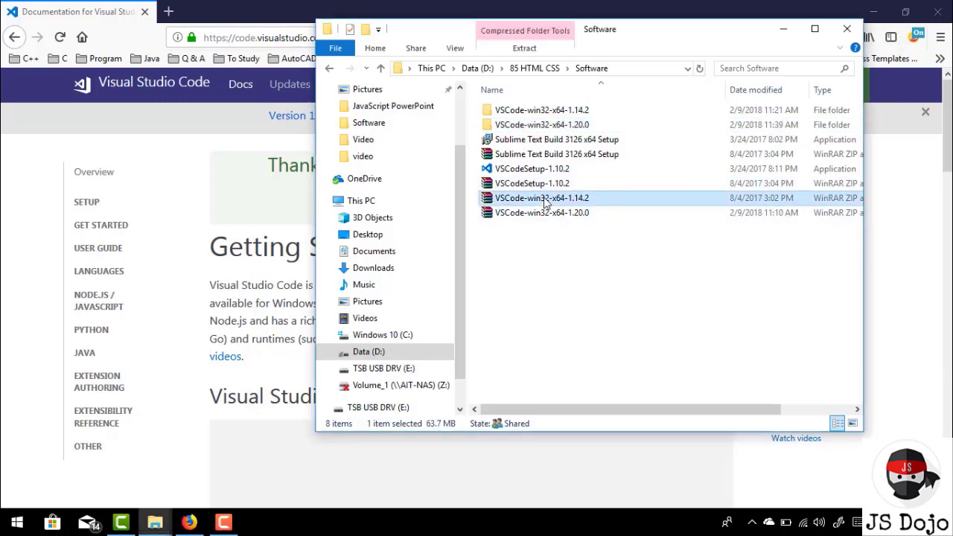
right_click(542, 201)
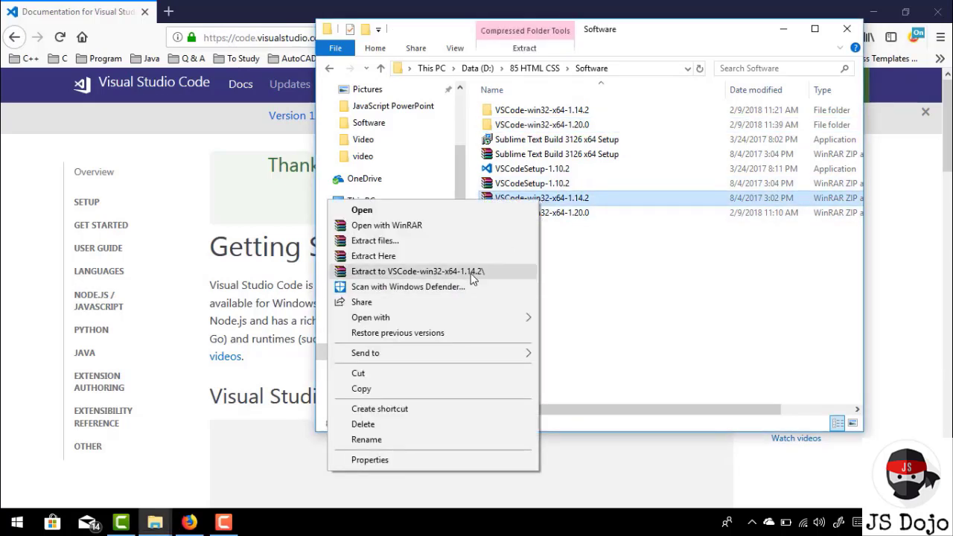
click(531, 116)
double_click(532, 112)
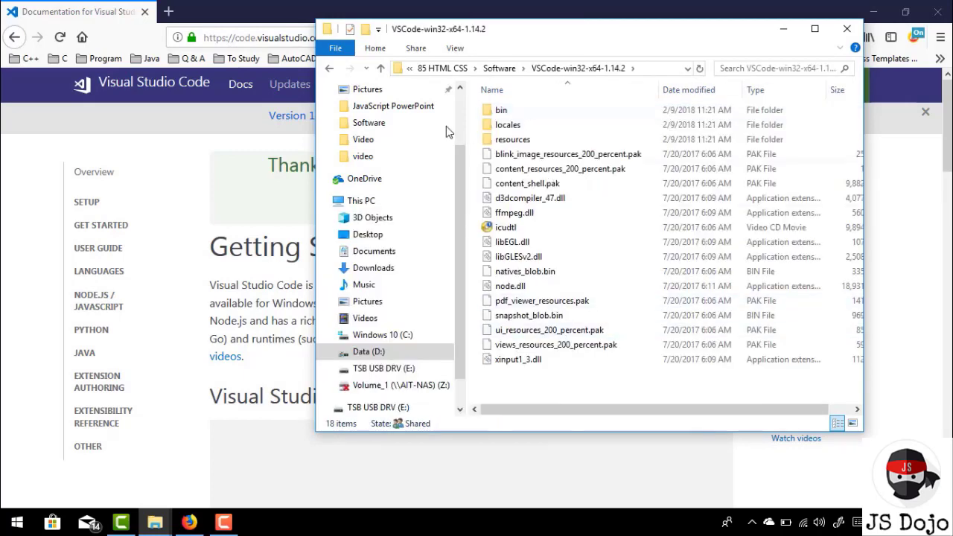
click(380, 69)
- Open the VSCode-win32-x64-1.20.0 folder and select the Code application
double_click(566, 124)
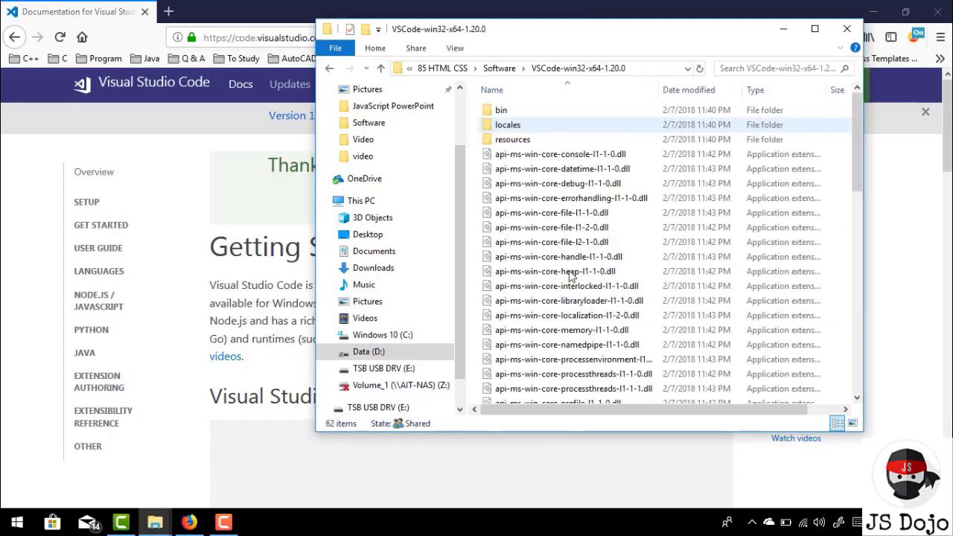
scroll(569, 304, down, 7)
scroll(569, 304, down, 7)
scroll(569, 304, up, 4)
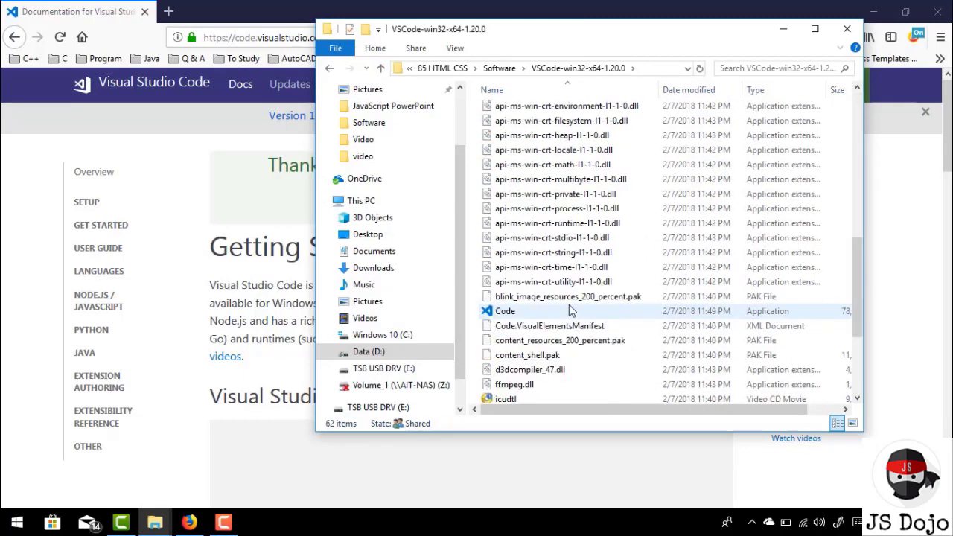
click(514, 313)
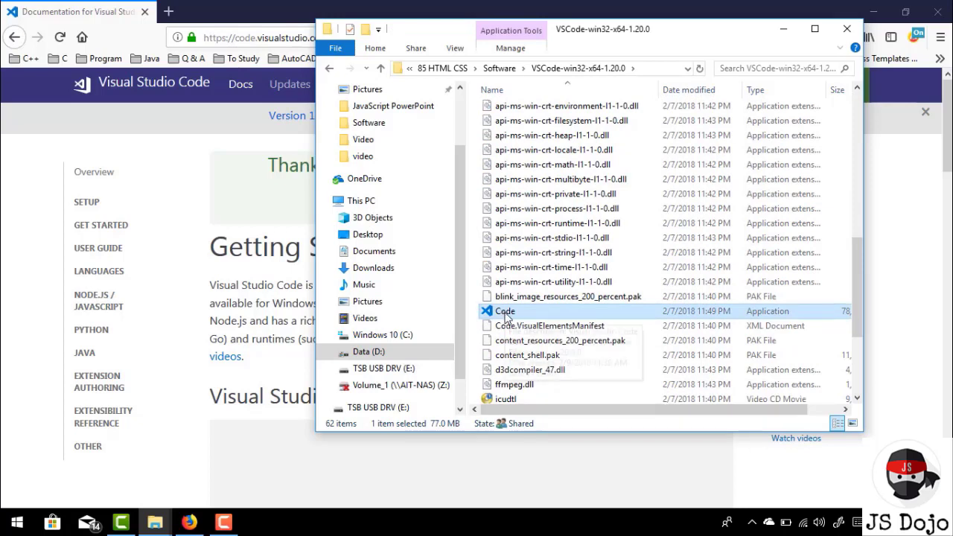
- Create a desktop shortcut for Code via Send to > Desktop (create shortcut)
right_click(504, 314)
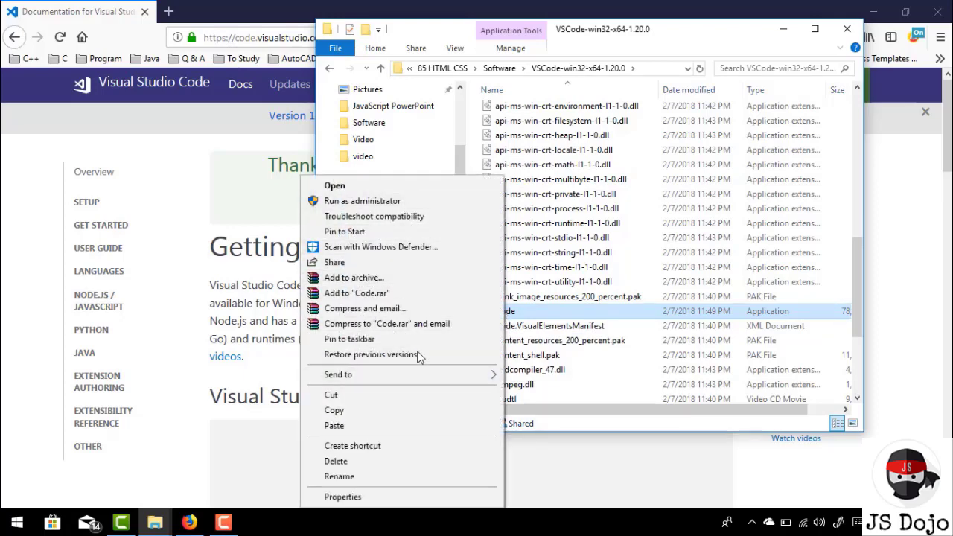
mouse_move(402, 374)
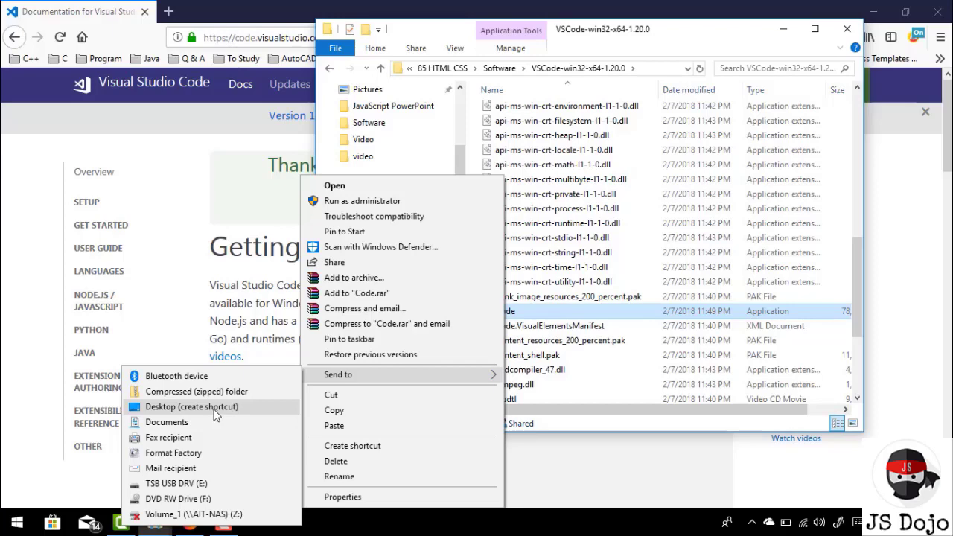
click(214, 407)
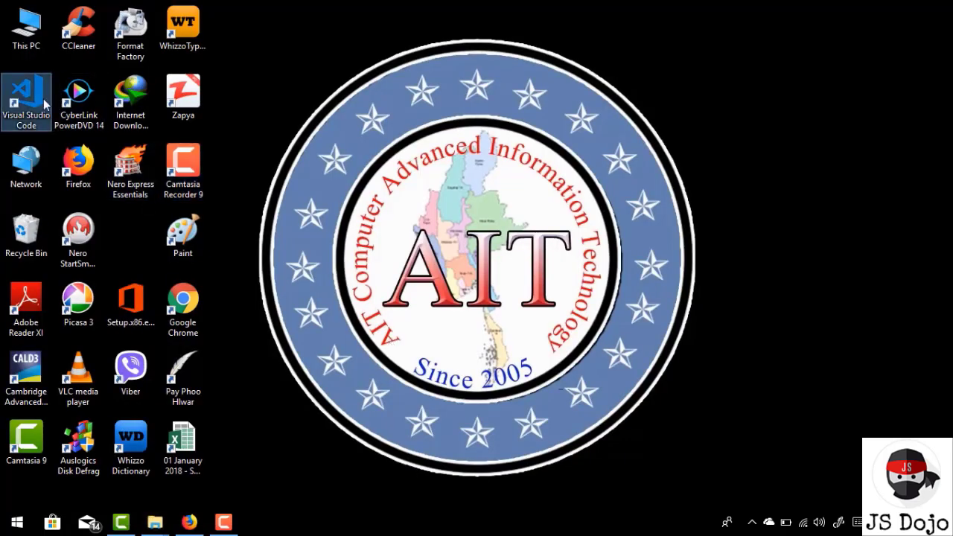